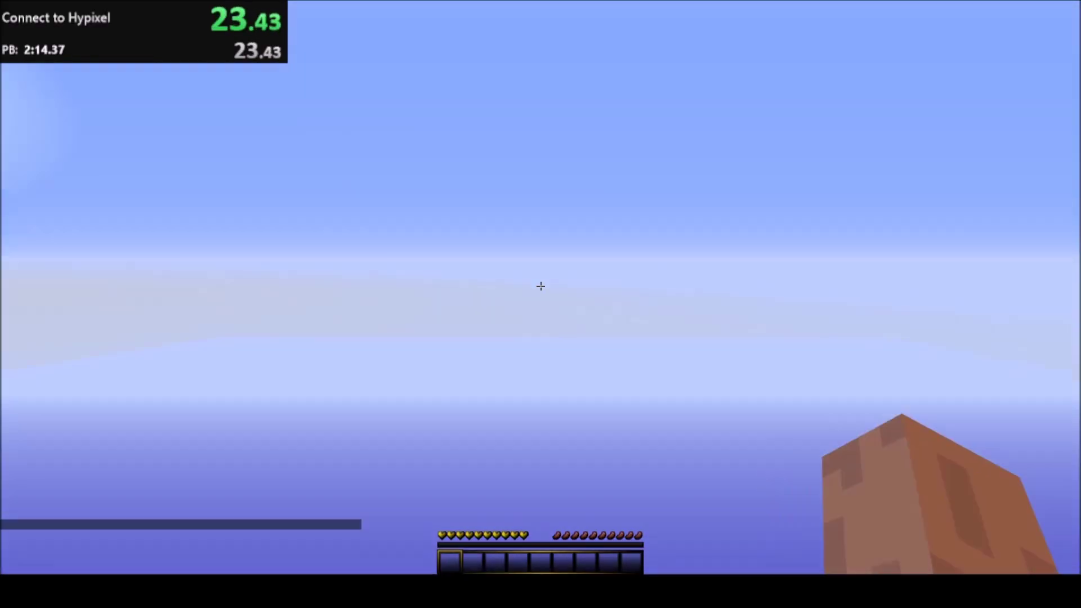
Use an empty hotbar slot to right-click the SkyBlock NPC until sent to SkyBlock, then check chat
{"action": "key", "text": "4"}
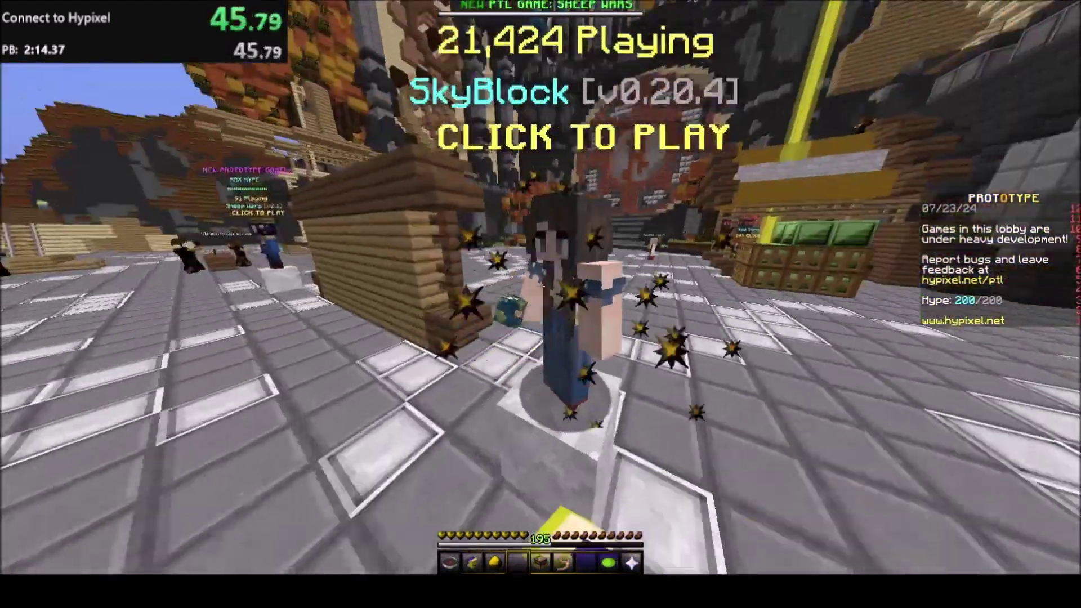
{"action": "right_click", "coordinate": [541, 287]}
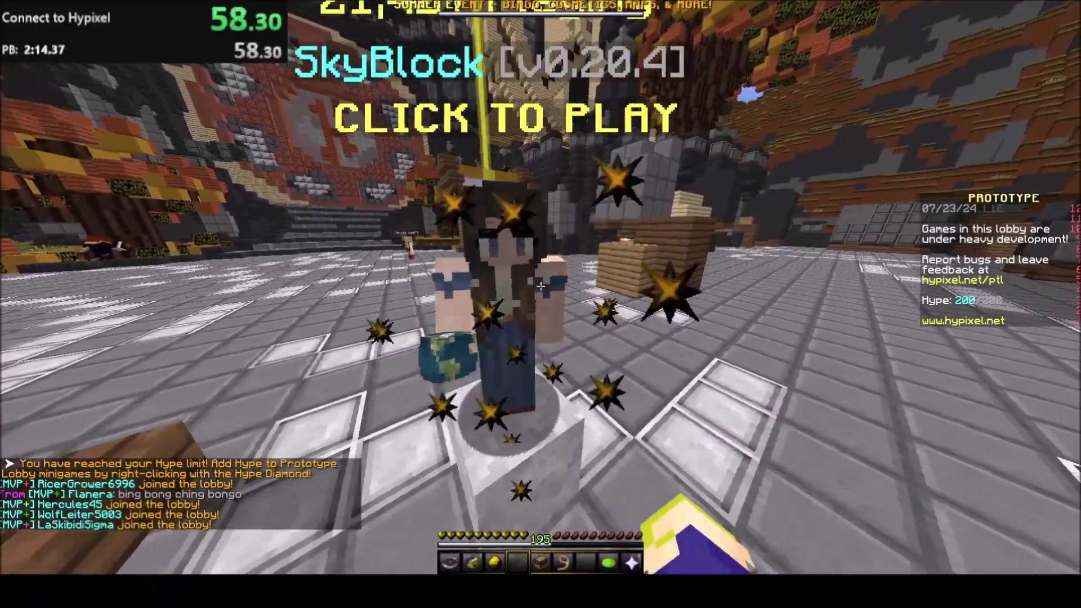
{"action": "right_click", "coordinate": [541, 288]}
{"action": "right_click", "coordinate": [541, 288]}
{"action": "right_click", "coordinate": [541, 287]}
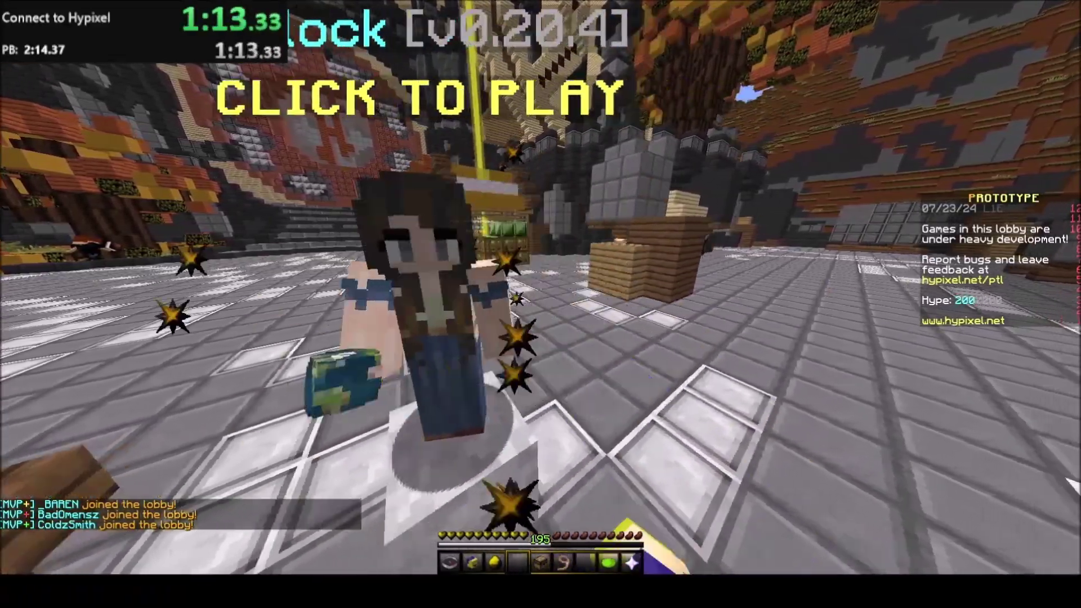
{"action": "right_click", "coordinate": [541, 287]}
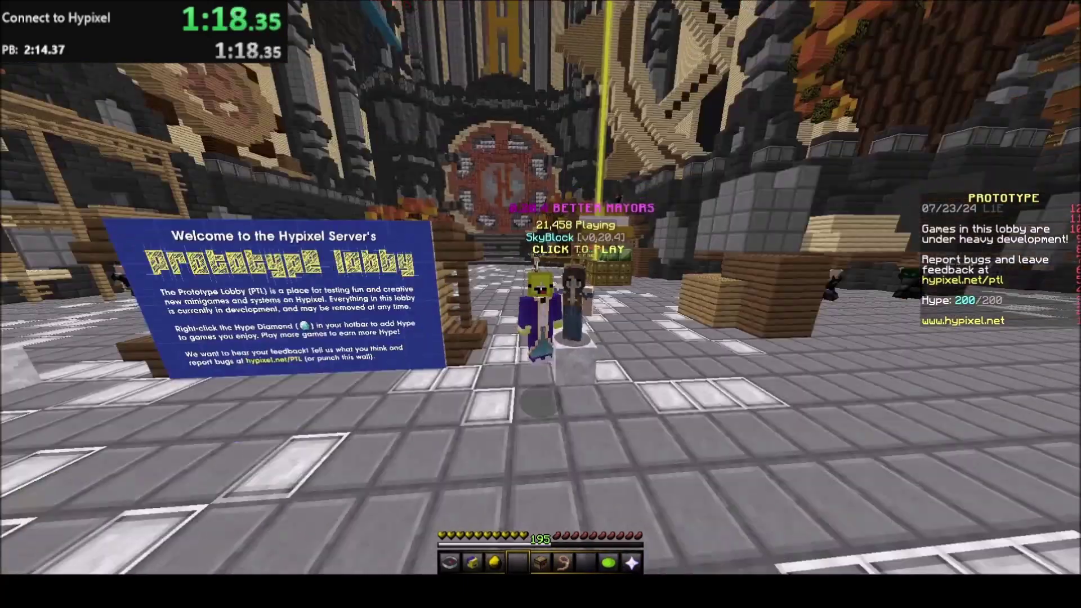
{"action": "right_click", "coordinate": [541, 288]}
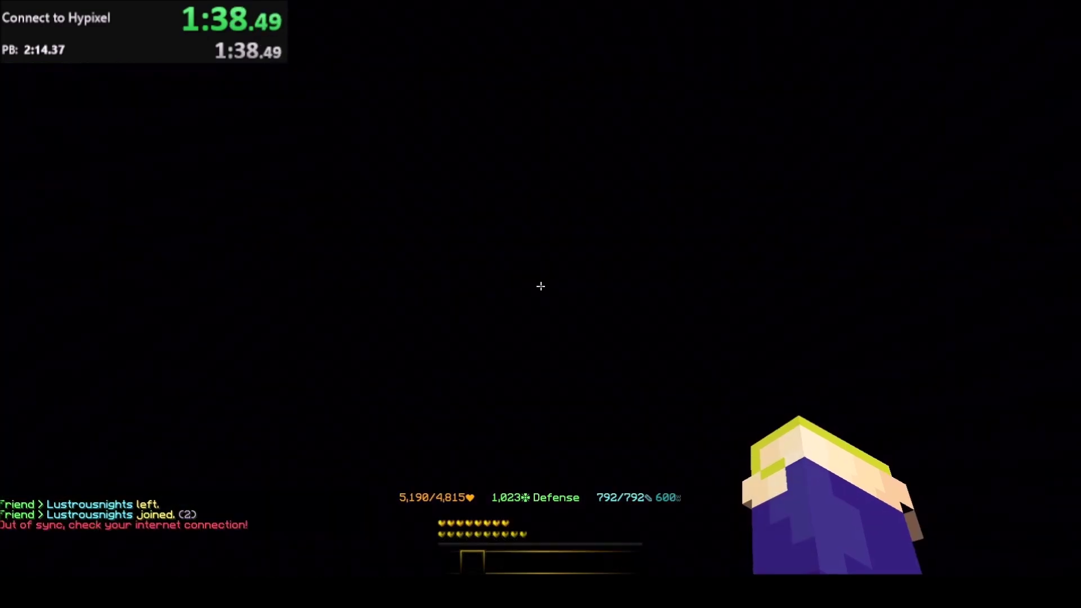
{"action": "key", "text": "t"}
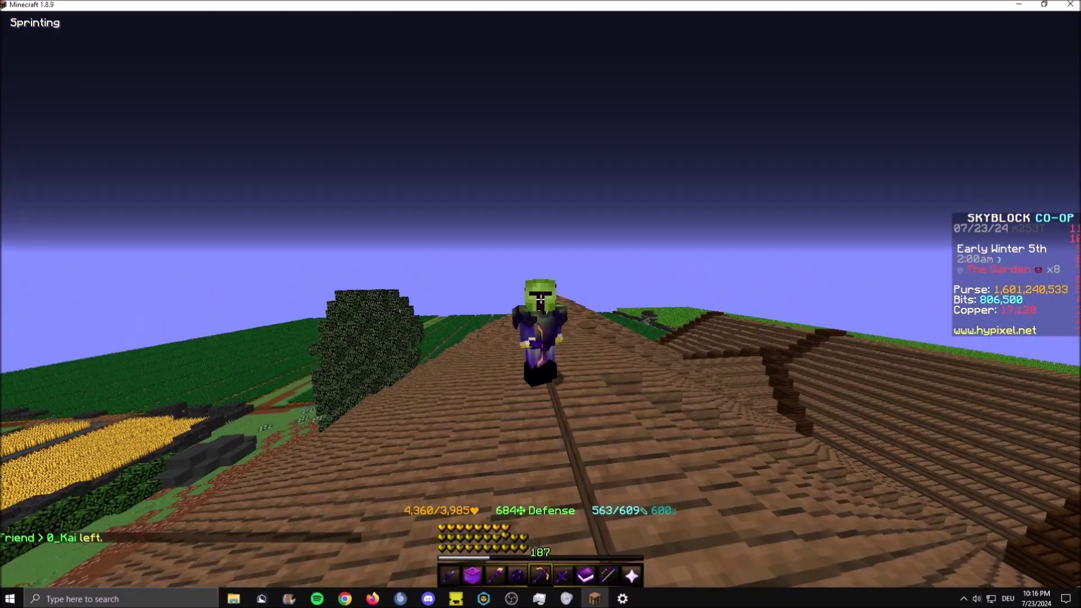
Open the chat to view its full message history
{"action": "key", "text": "t"}
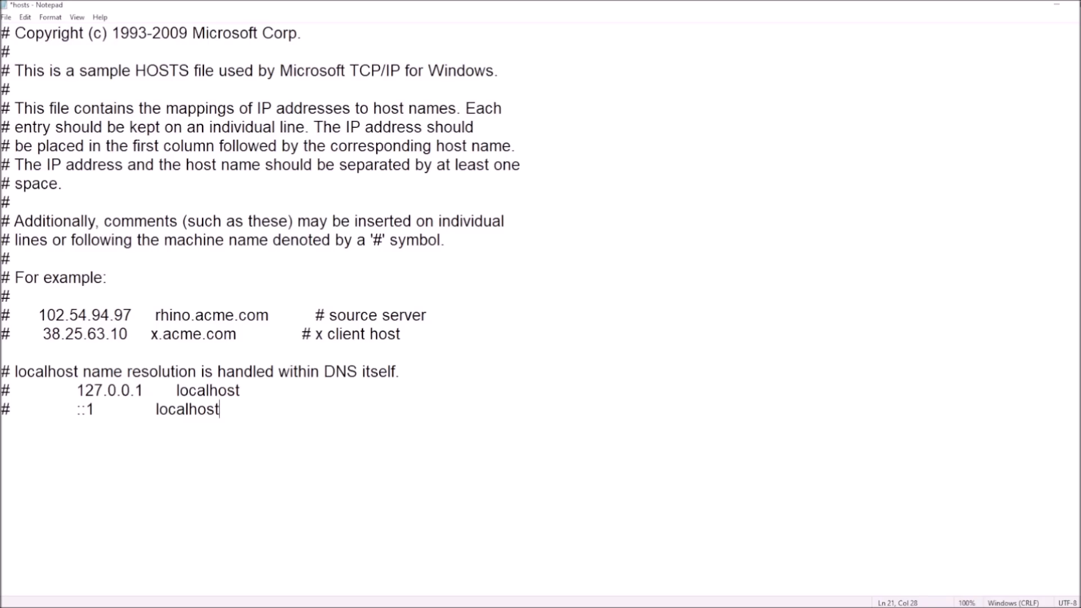
Paste 172.65.229.74 mc.hypixel.net on a new line below localhost and save the hosts file
{"action": "key", "text": "Return"}
{"action": "key", "text": "Return"}
{"action": "type", "text": "172.65.229.74 mc.hypixel.net"}
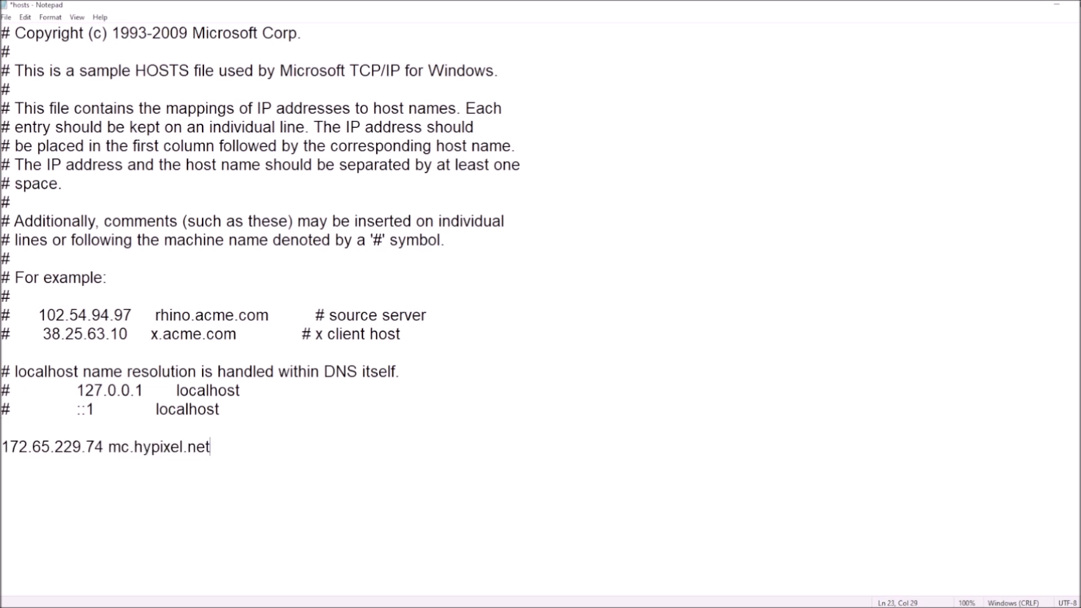
{"action": "left_click", "coordinate": [7, 17]}
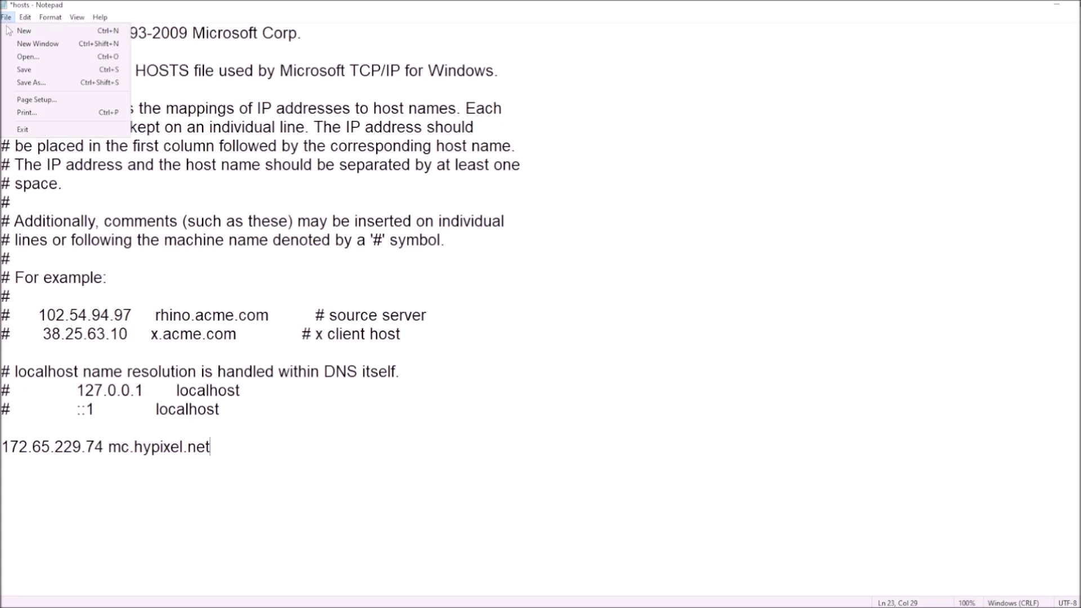
{"action": "left_click", "coordinate": [25, 71]}
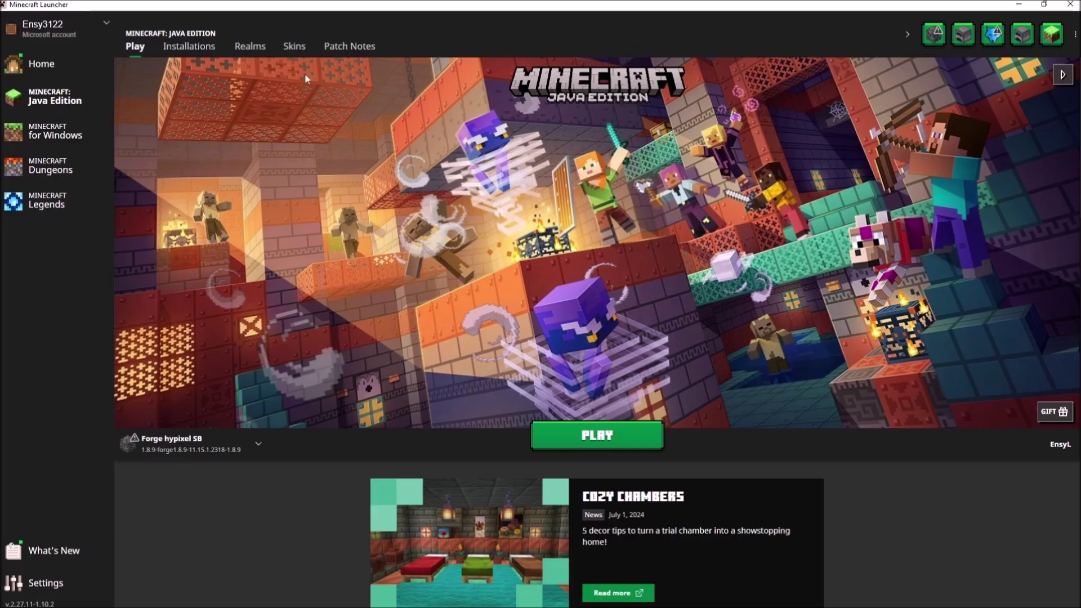
In Installations, toggle the Modded filter off and on, then open Forge hypixel SB's options
{"action": "left_click", "coordinate": [204, 52]}
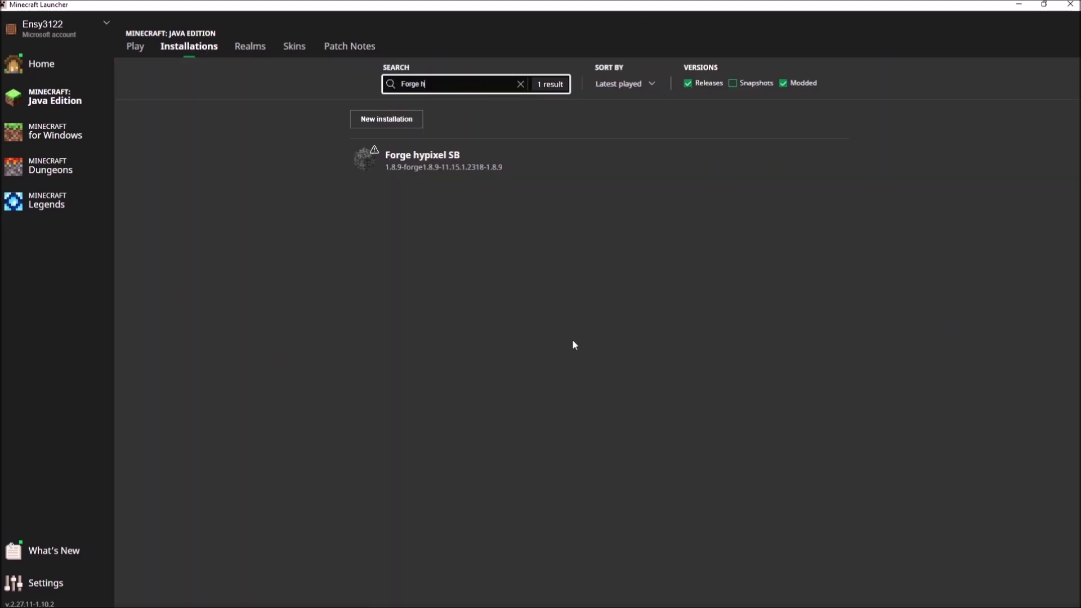
{"action": "left_click", "coordinate": [786, 83]}
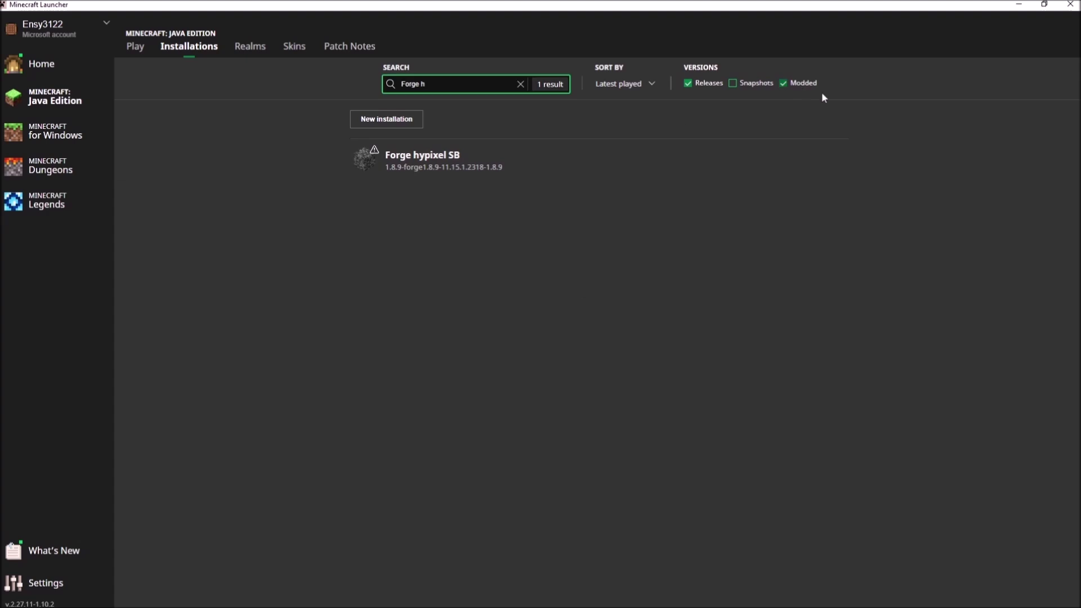
{"action": "left_click", "coordinate": [793, 85]}
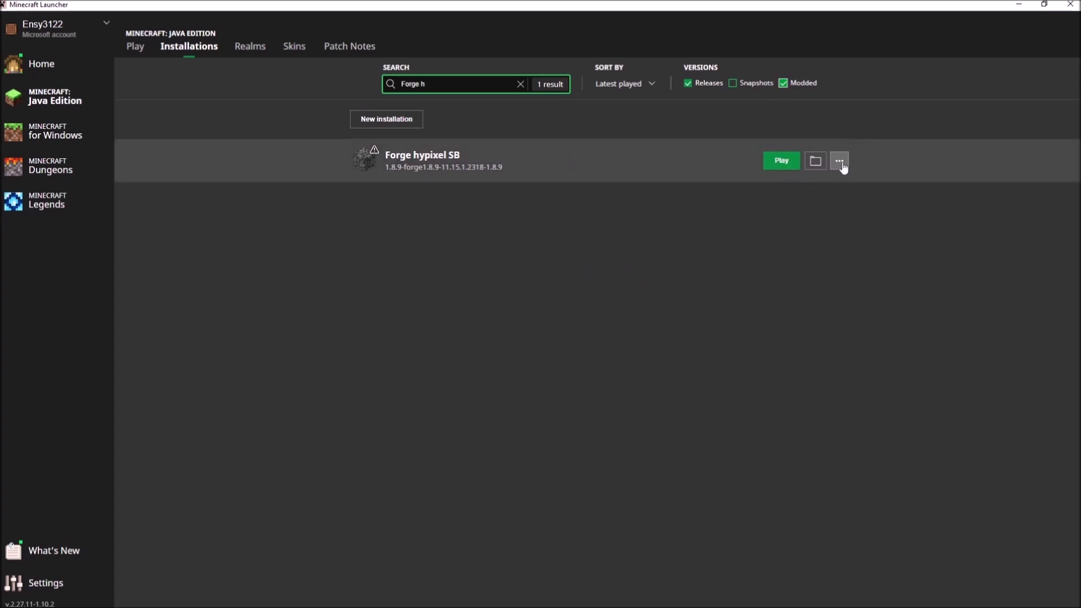
{"action": "left_click", "coordinate": [840, 162]}
Add -Dsun.net.inetaddr.ttl=0 to the end of Forge hypixel SB's JVM arguments and save
{"action": "left_click", "coordinate": [823, 185]}
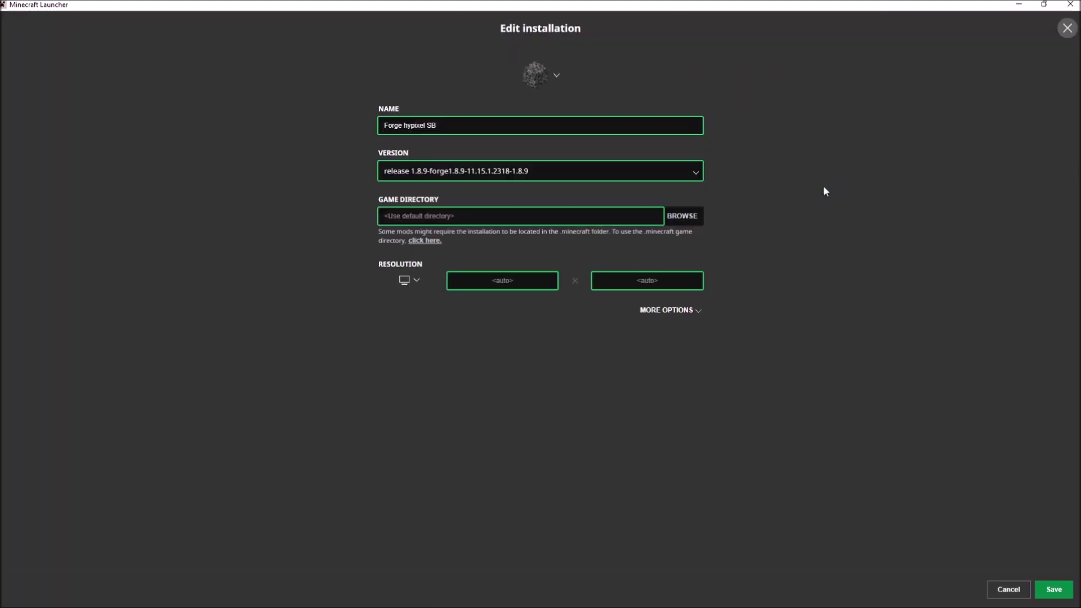
{"action": "left_click", "coordinate": [666, 310]}
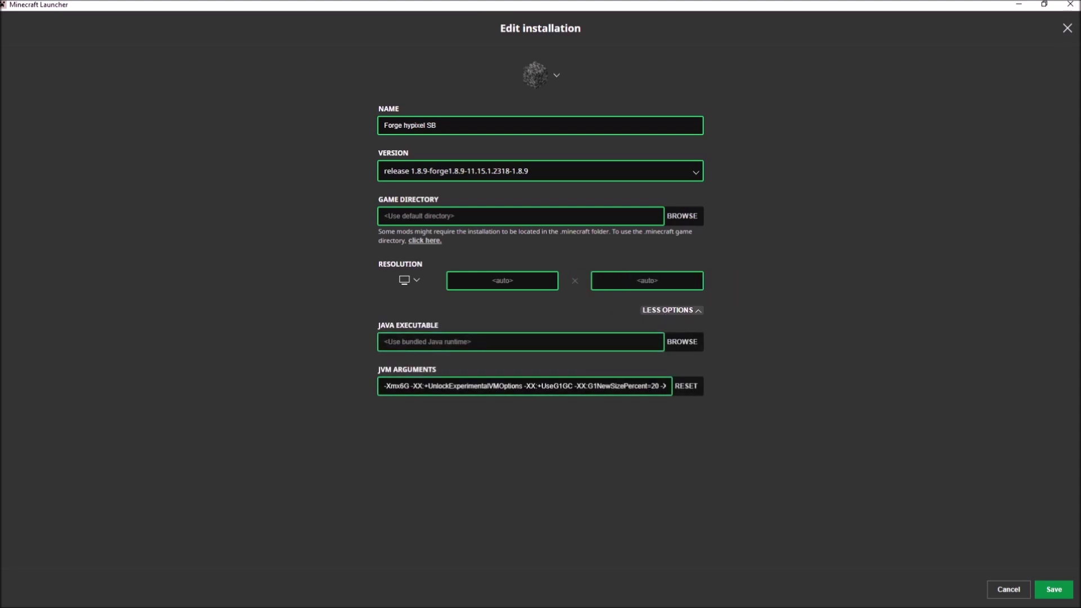
{"action": "left_click_drag", "start_coordinate": [384, 386], "coordinate": [679, 390]}
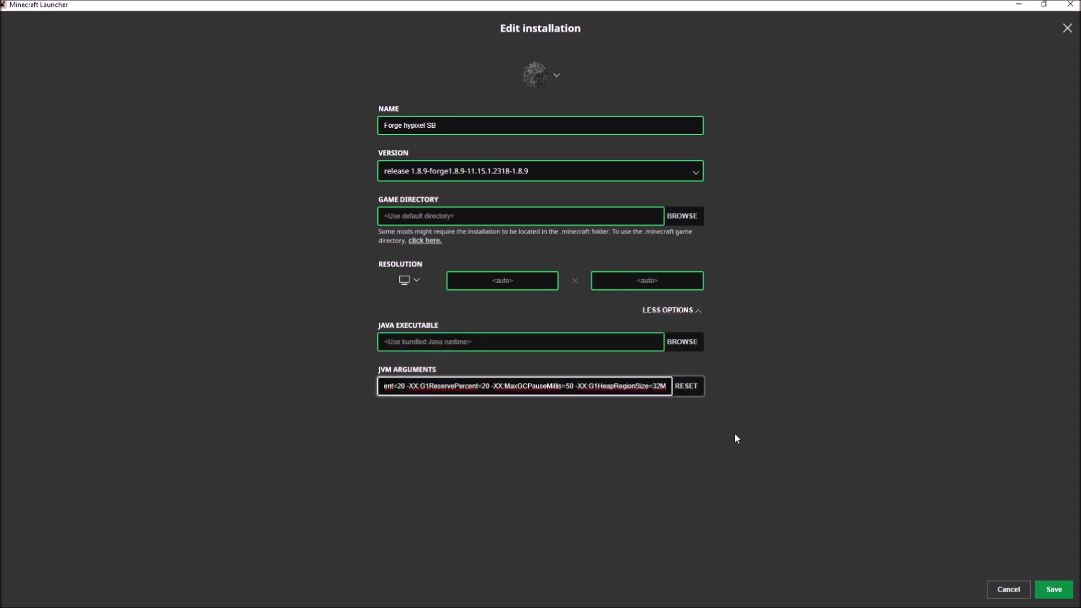
{"action": "type", "text": "-Dsun.net.inetaddr.ttl=0"}
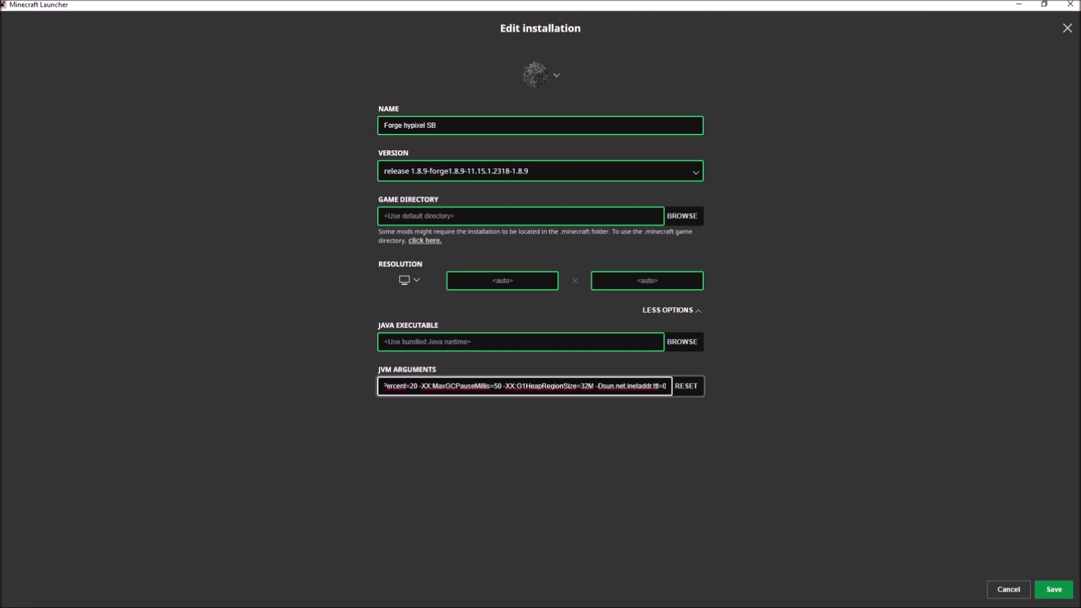
{"action": "left_click_drag", "start_coordinate": [595, 386], "coordinate": [725, 398]}
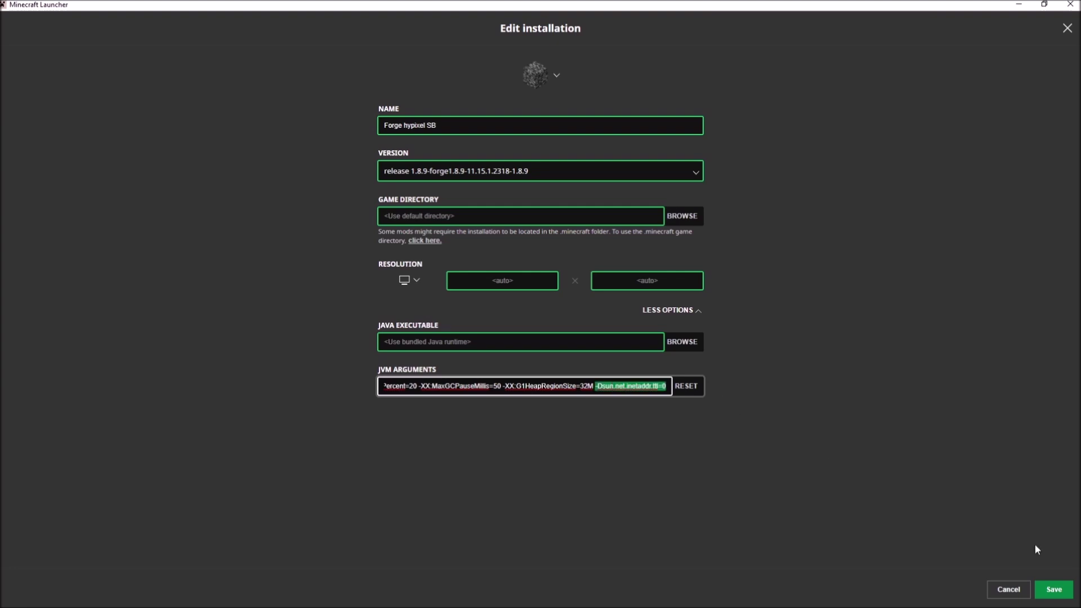
{"action": "left_click", "coordinate": [1055, 588]}
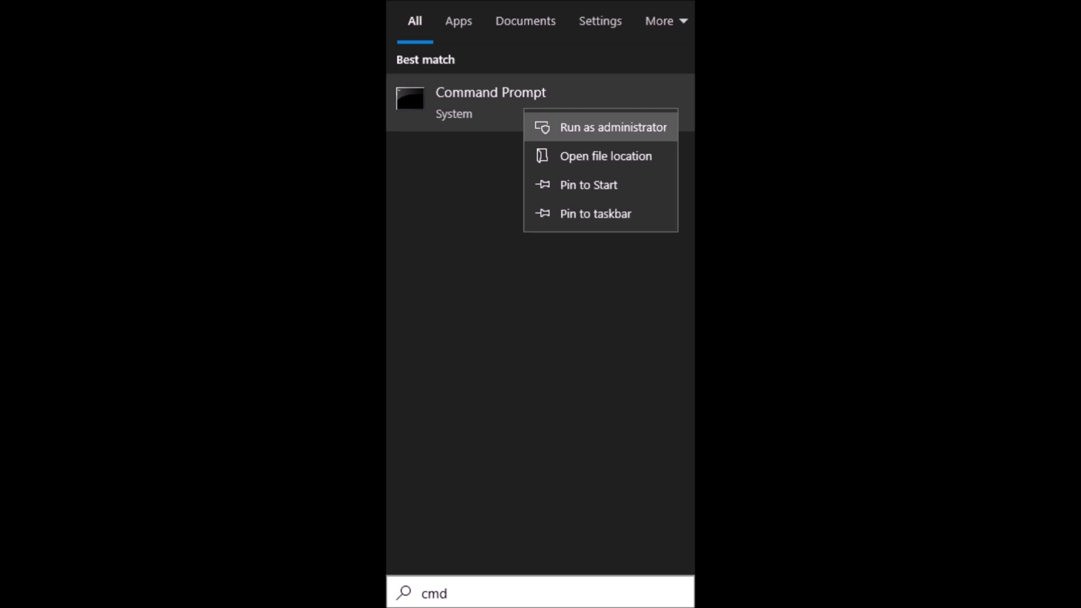
{"action": "type", "text": "ipconfig"}
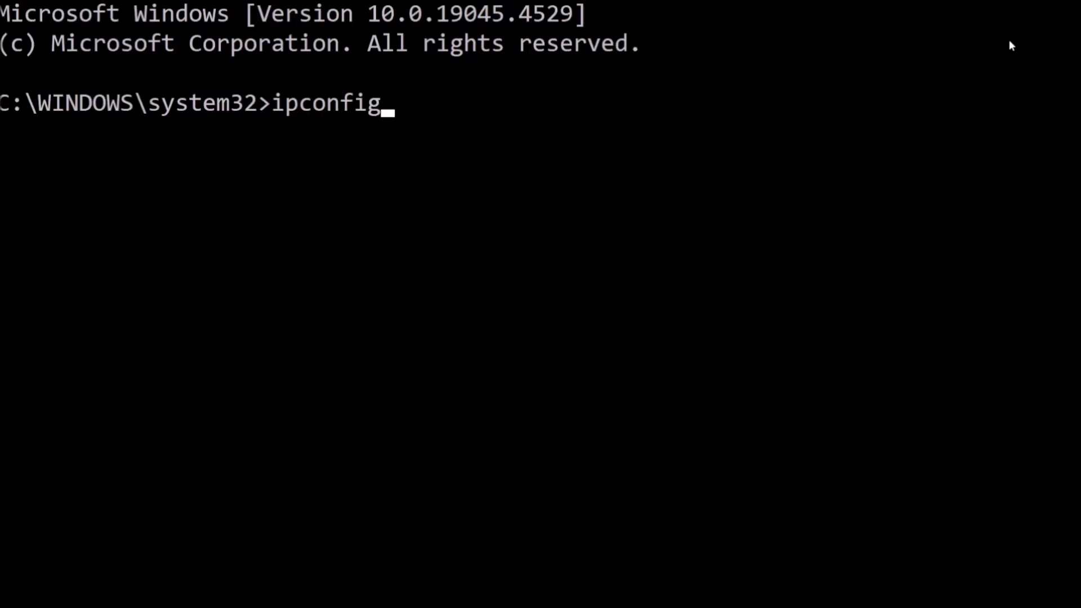
{"action": "type", "text": " /flushdns"}
Run ipconfig /flushdns and select the resulting success message
{"action": "key", "text": "Return"}
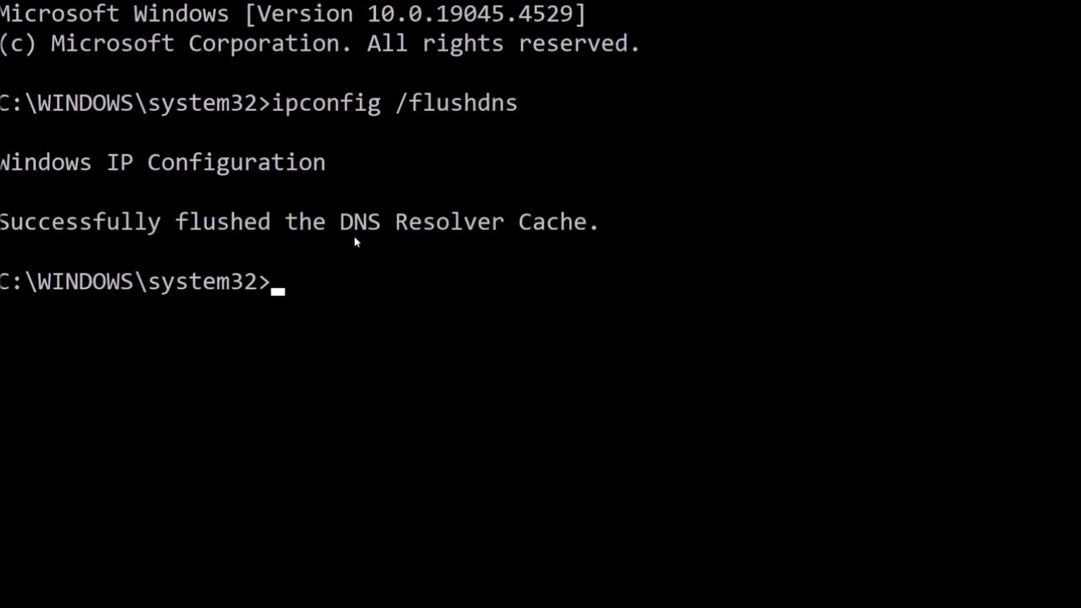
{"action": "left_click_drag", "start_coordinate": [2, 222], "coordinate": [603, 229]}
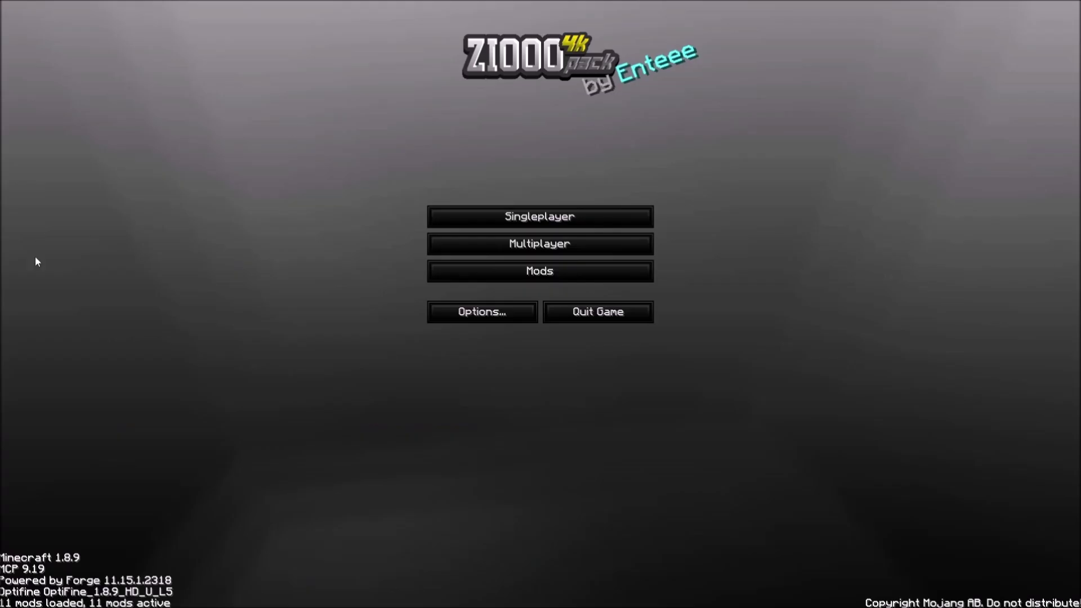
In the Multiplayer list, select the Hypixel server and open it for editing
{"action": "left_click", "coordinate": [570, 245]}
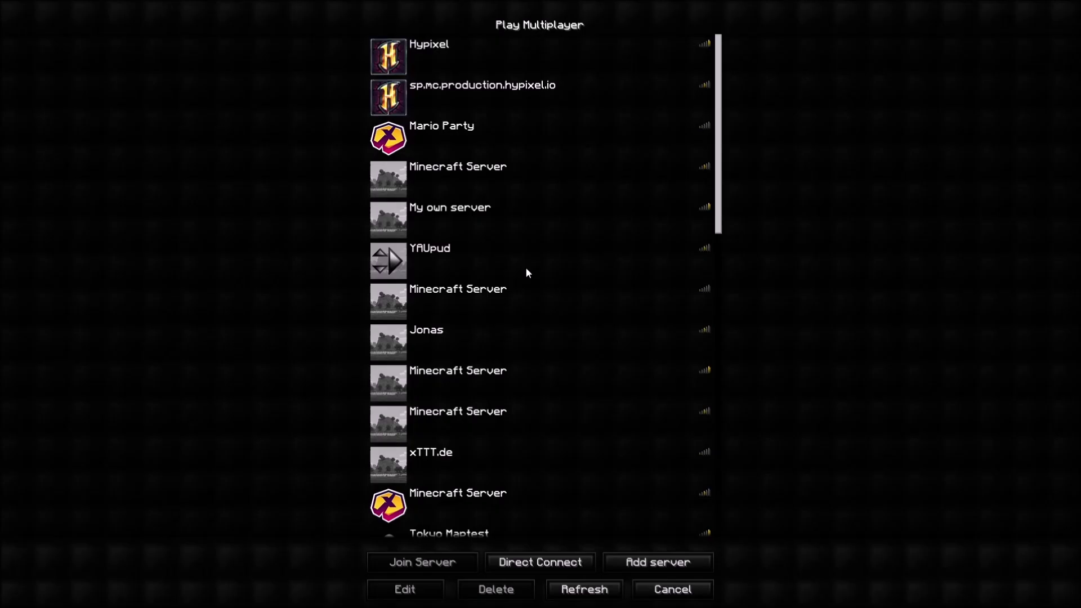
{"action": "left_click", "coordinate": [459, 67]}
{"action": "left_click", "coordinate": [404, 589]}
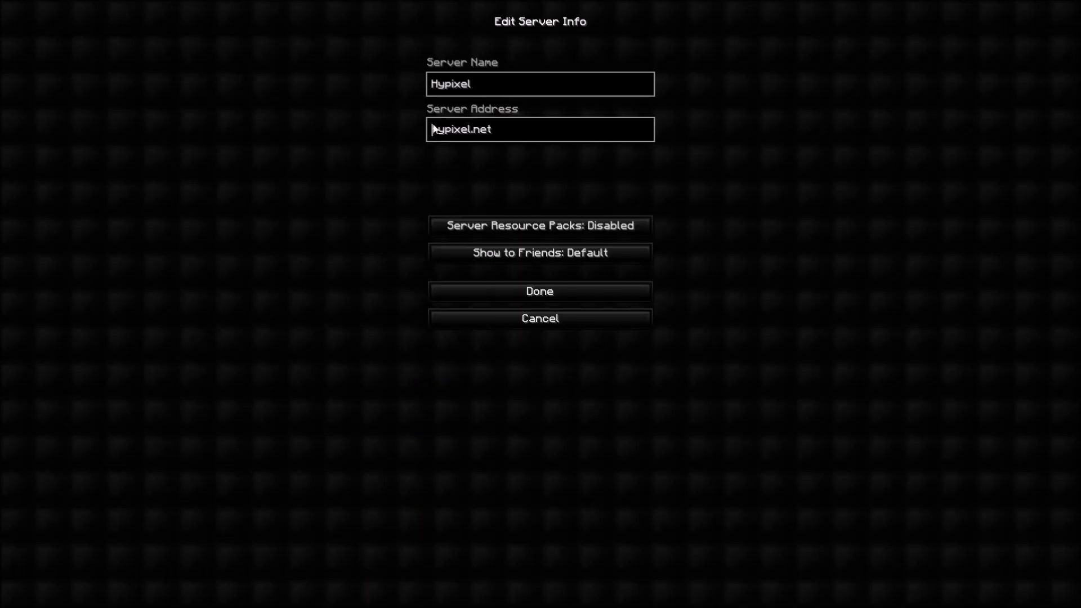
{"action": "type", "text": "mc."}
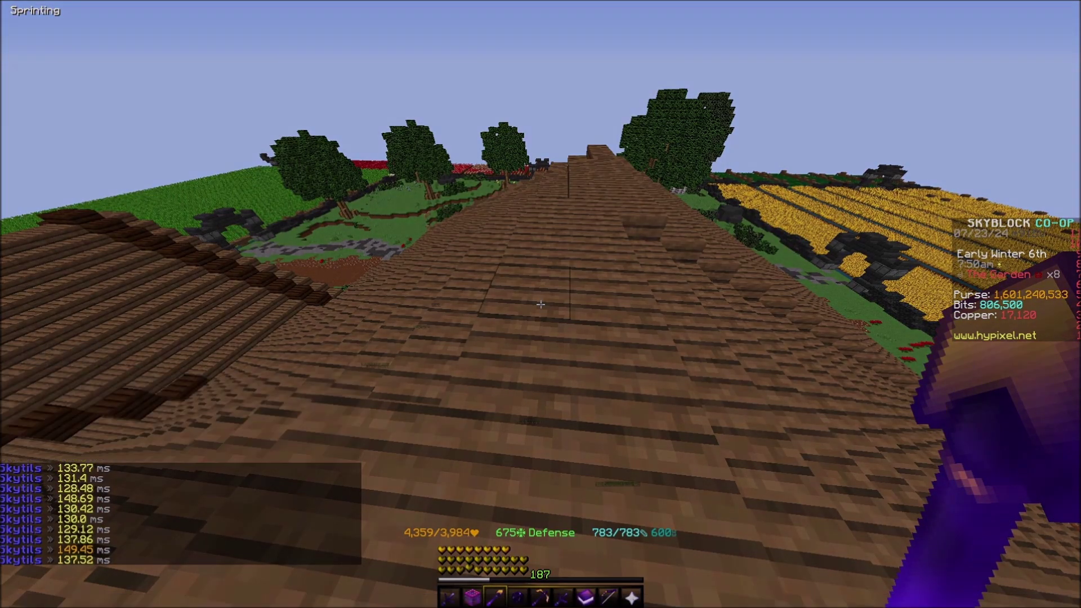
{"action": "type", "text": "/st ping"}
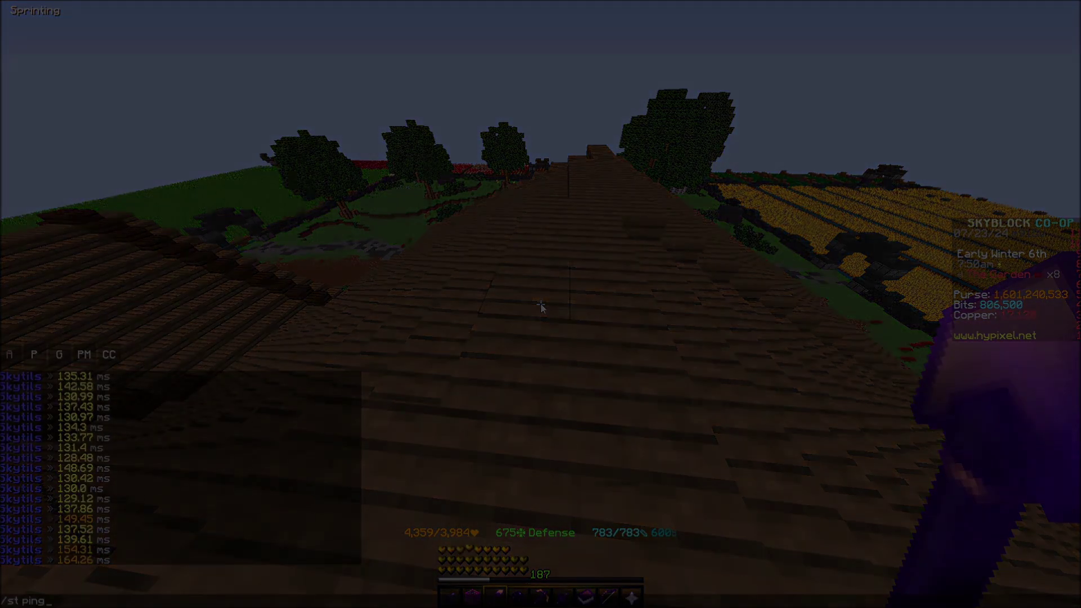